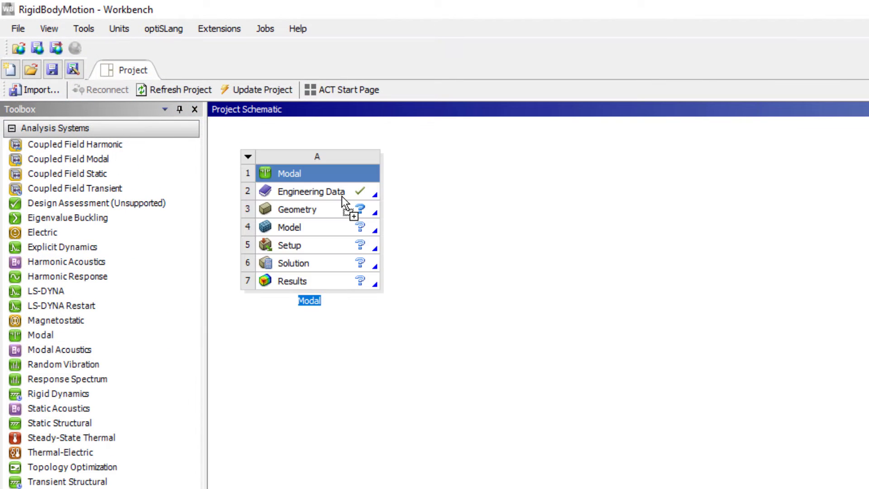
Name the Modal system 'Original Model' and import SampleModel.scdoc as its geometry
text(Original Model)
key(Return)
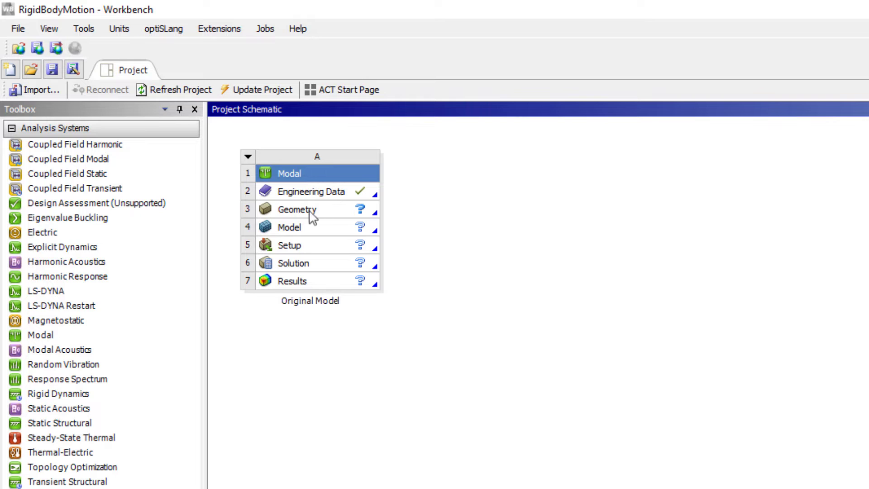
right_click(306, 210)
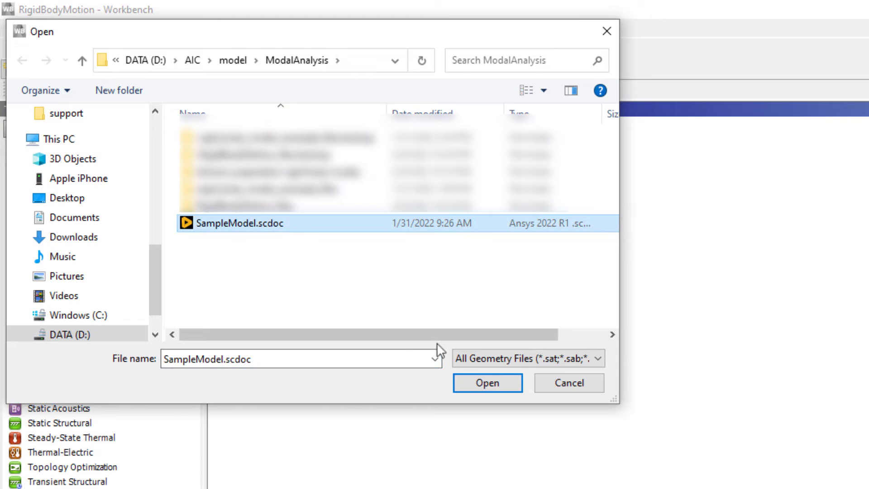
click(493, 382)
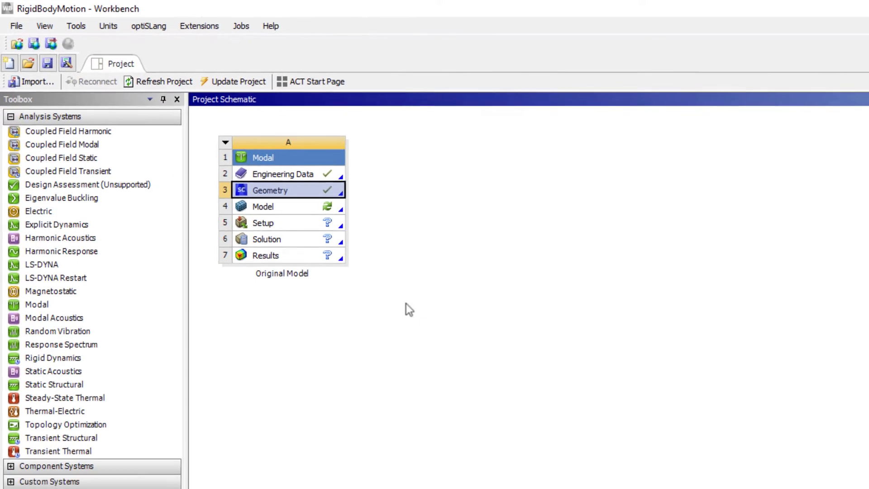
Open the model in Mechanical and inspect both Structural Steel solids and the bonded Contact Region
double_click(347, 232)
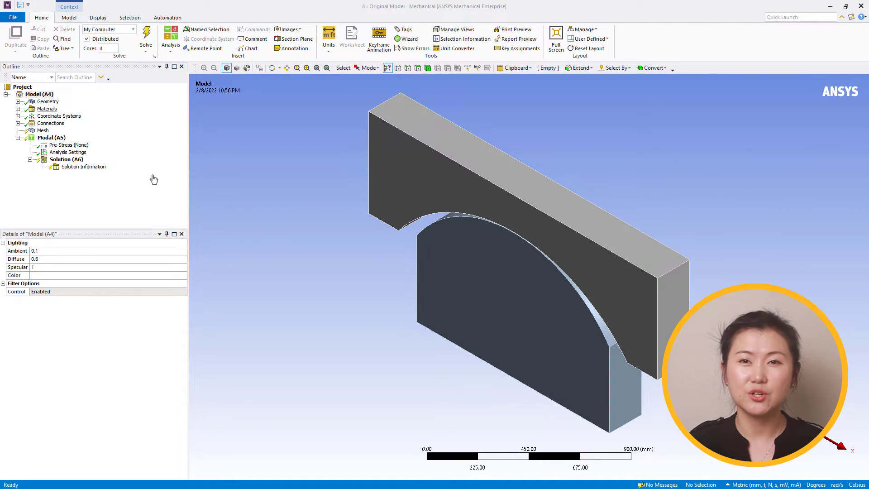
click(18, 101)
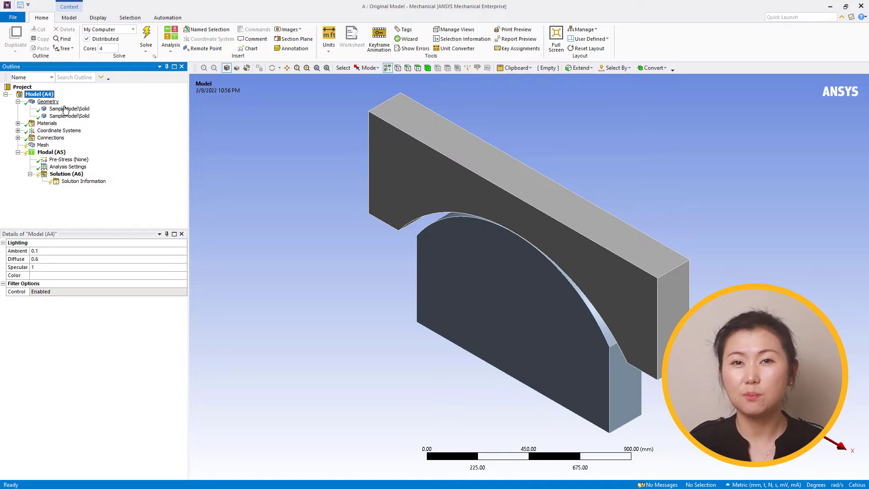
click(65, 109)
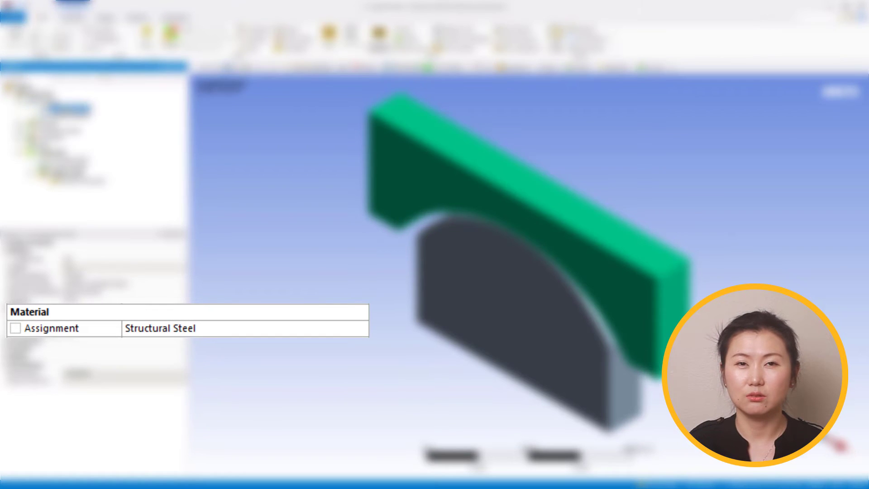
click(68, 115)
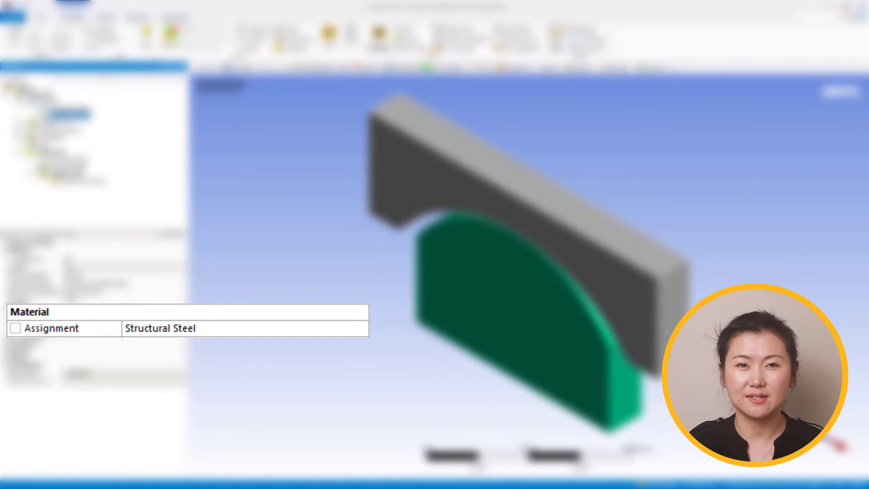
click(18, 138)
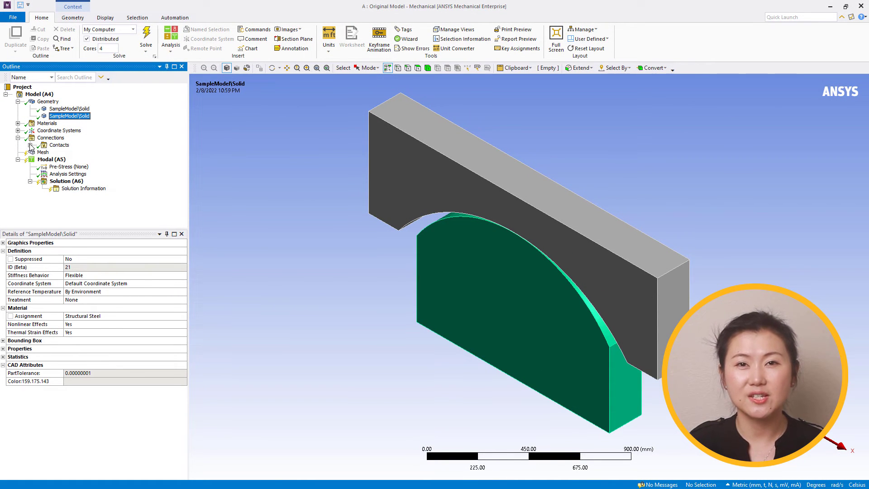
click(29, 146)
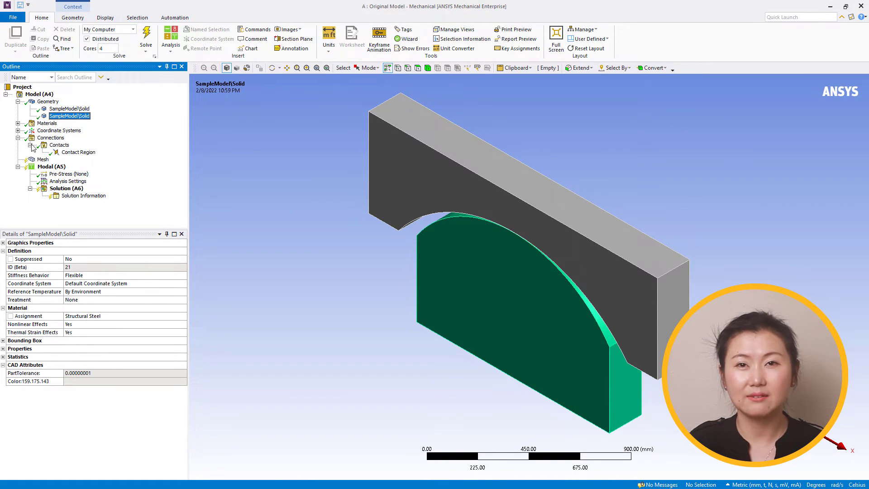
click(64, 153)
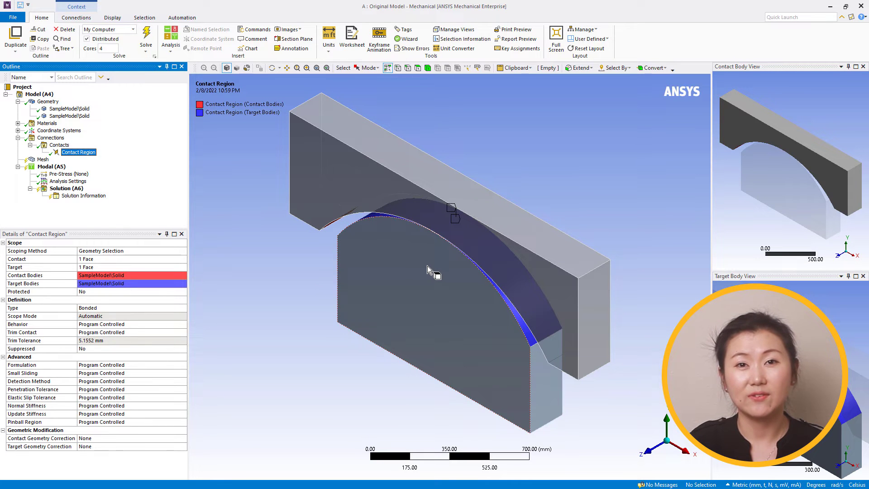
middle_drag(428, 269, 486, 250)
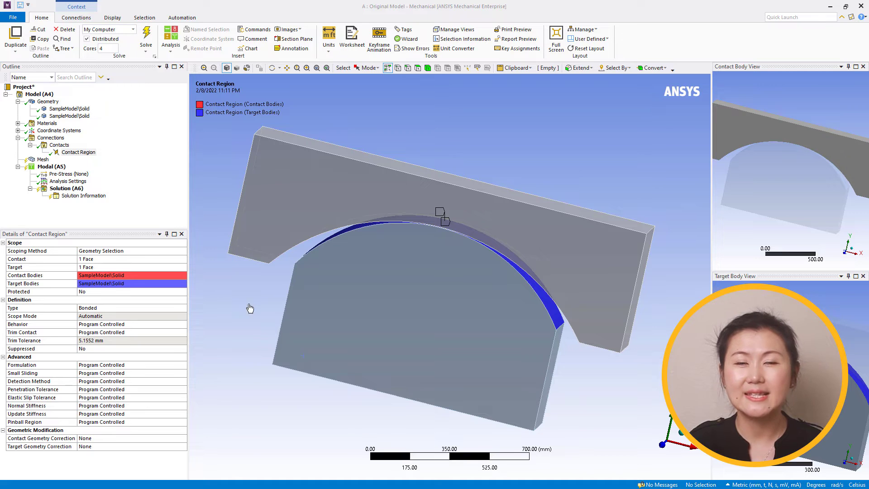
Mesh both arch bodies, select the plate's top face, and set Max Modes to Find to 20
click(43, 160)
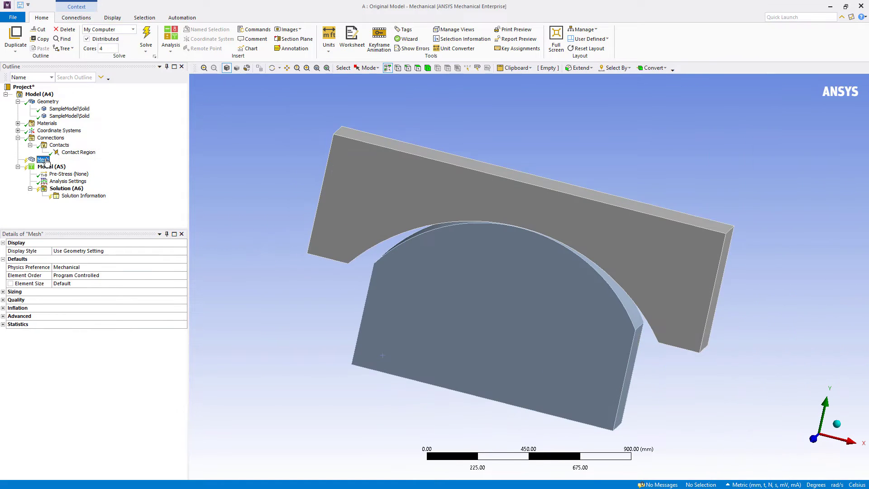
right_click(43, 160)
click(59, 172)
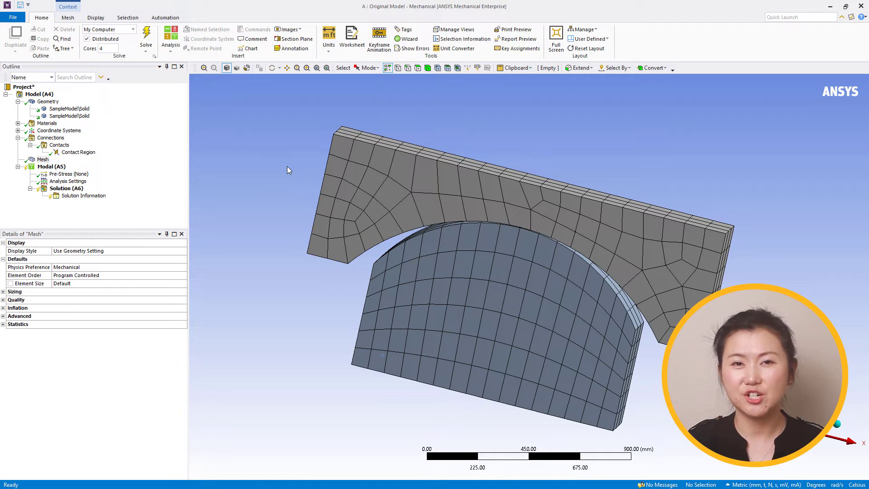
click(398, 146)
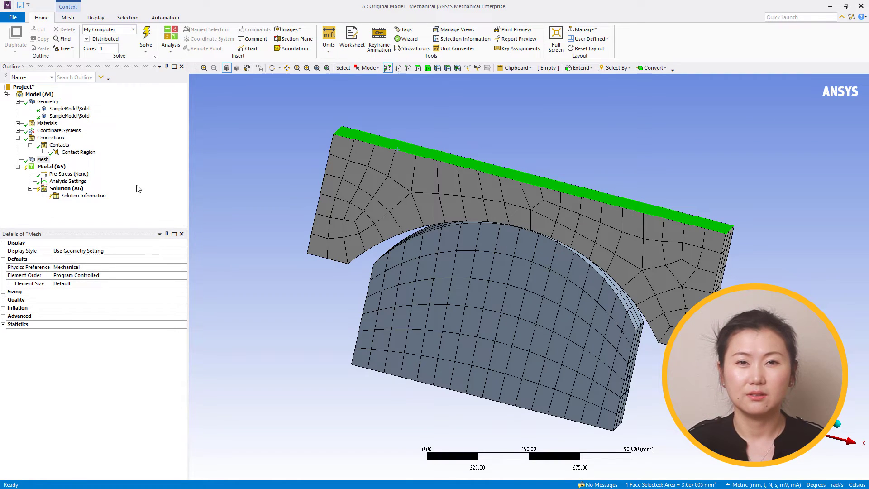
click(81, 181)
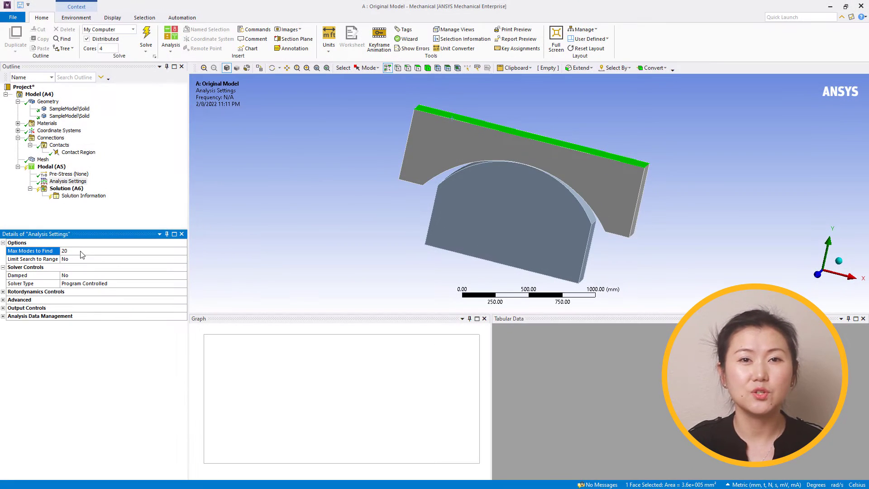
Solve the Original Model and display its 20 frequencies, 0 Hz to 1575.7 Hz
right_click(66, 189)
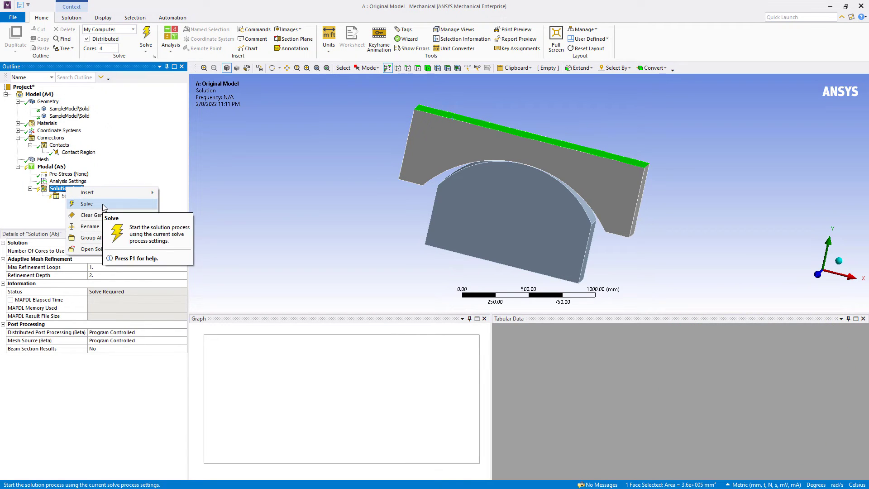
click(104, 205)
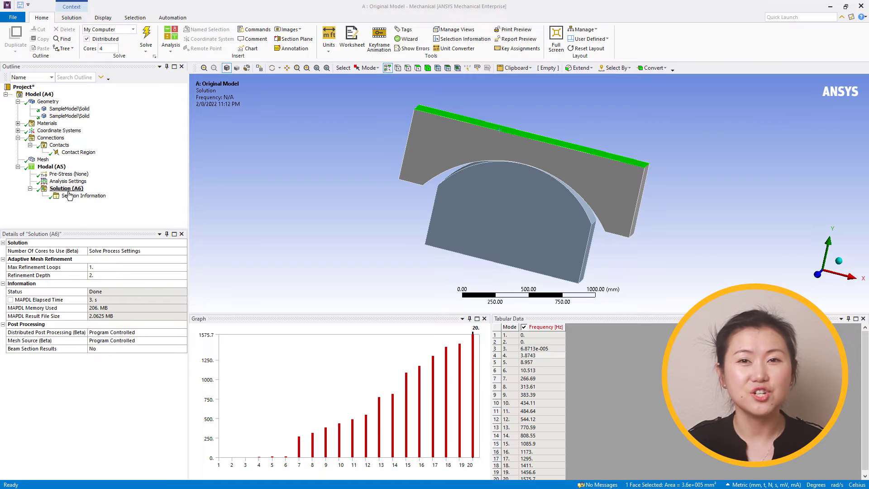
click(68, 191)
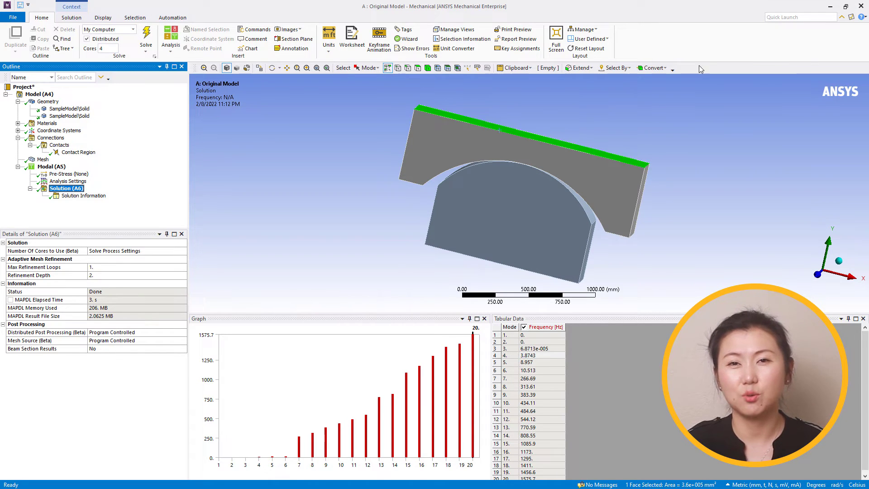
Duplicate the Original Model system, name the copy 'MPC', and open it in Mechanical
click(830, 9)
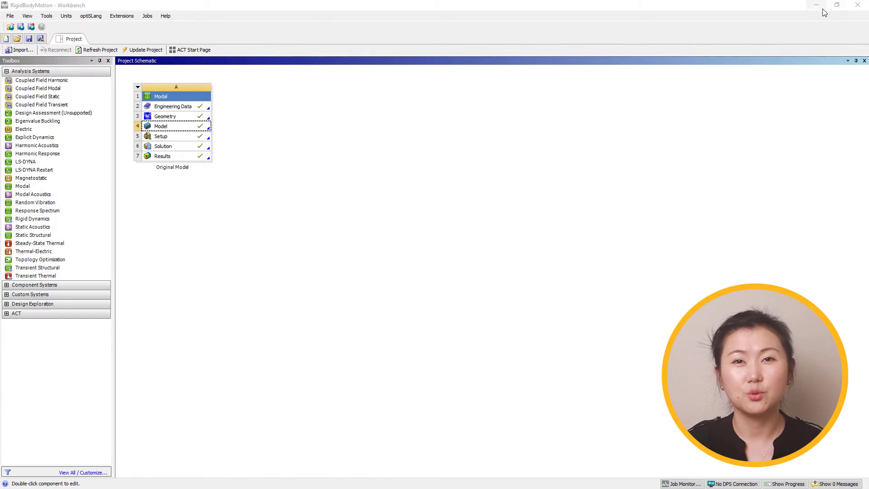
click(195, 125)
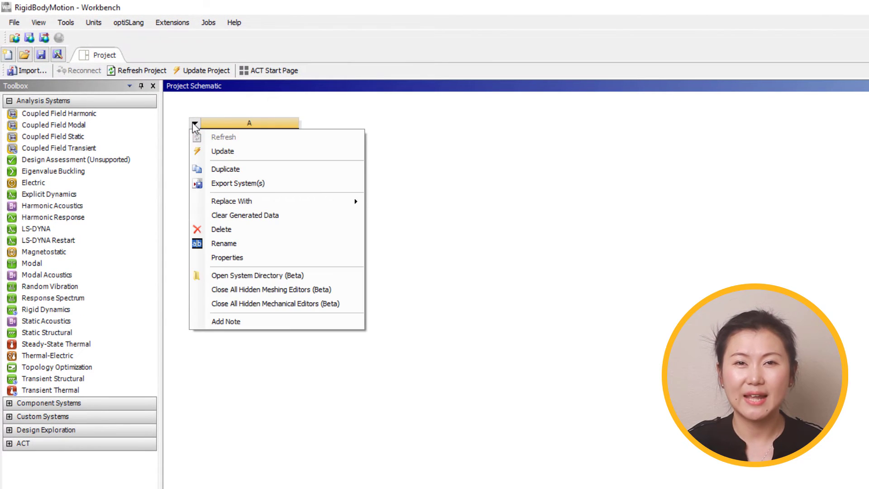
click(244, 170)
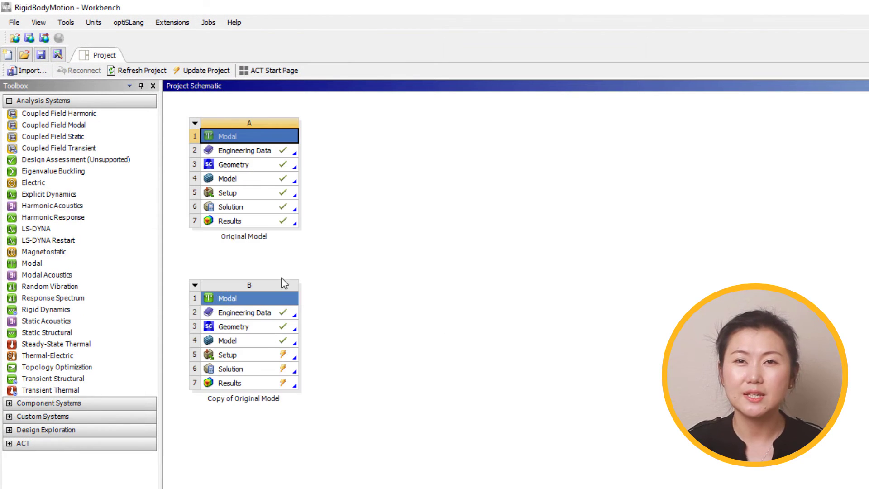
double_click(256, 398)
text(MPC)
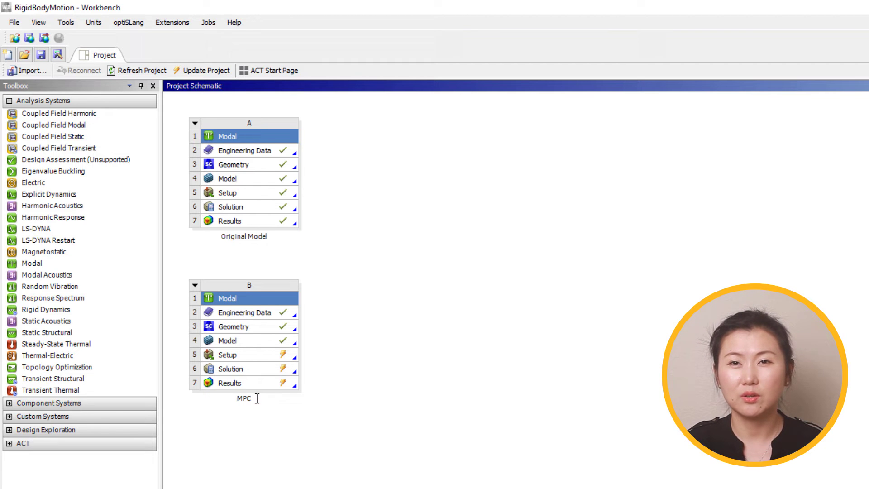
key(Return)
double_click(279, 342)
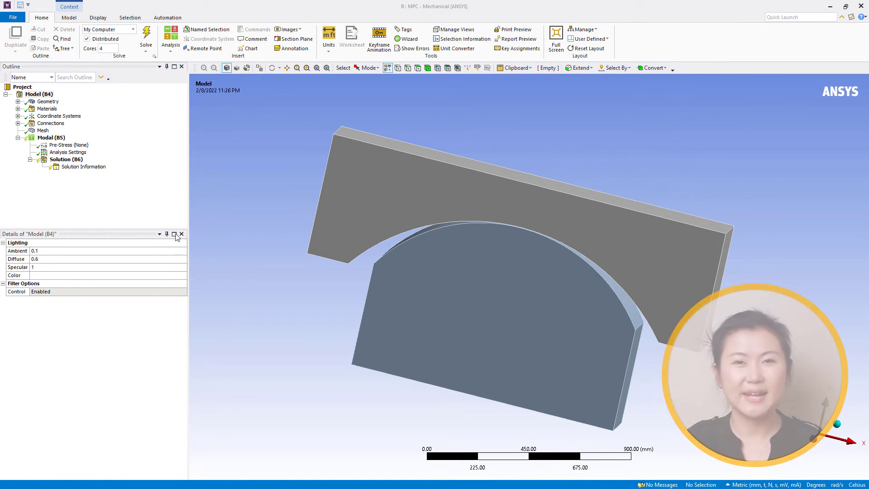
Change the MPC model's Contact Region formulation to MPC
click(18, 123)
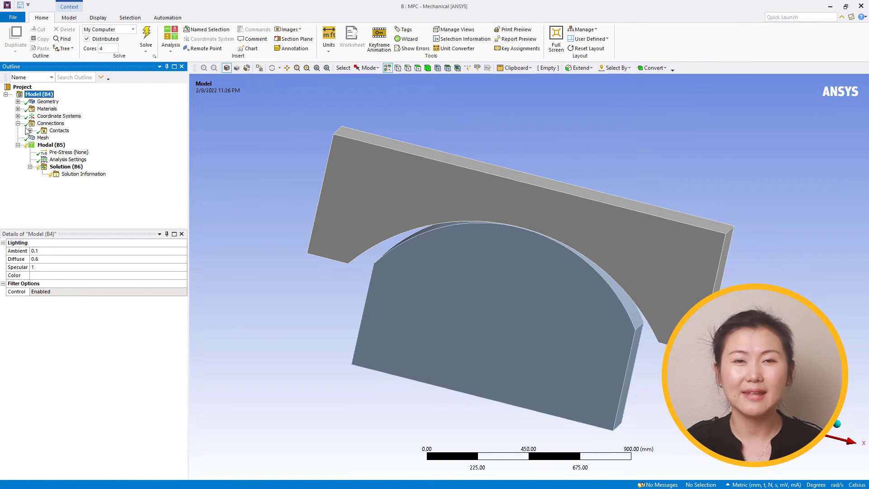
click(30, 130)
click(73, 137)
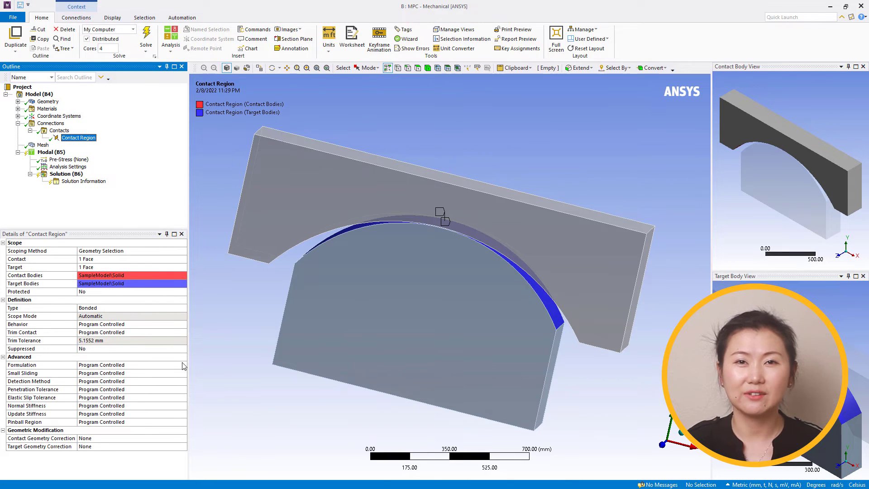
click(183, 365)
click(183, 365)
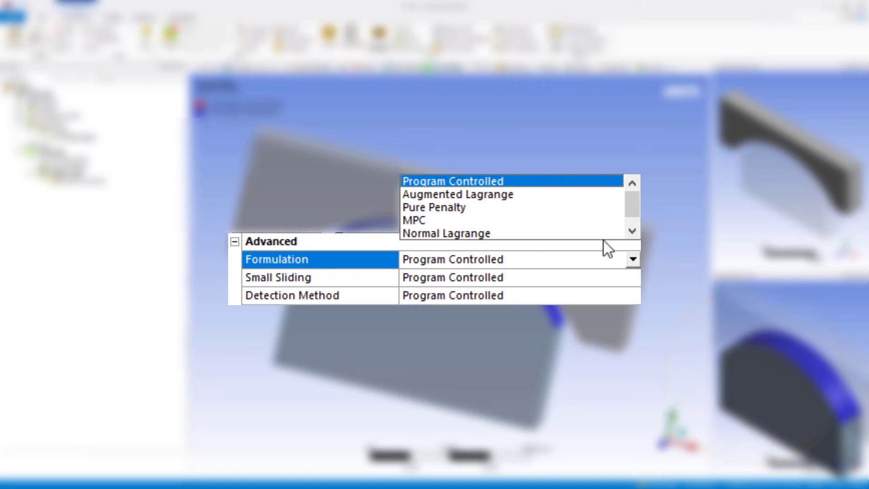
click(564, 221)
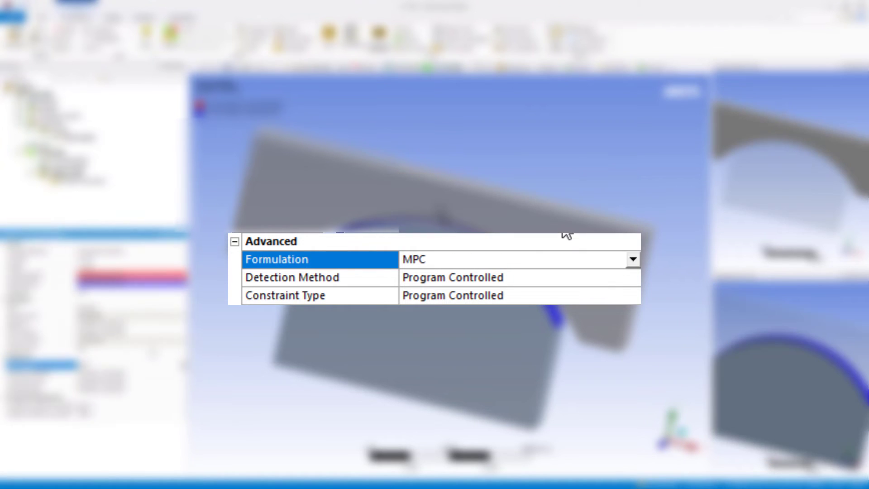
right_click(83, 177)
Solve the MPC modal analysis and view its Solution Information log
click(102, 189)
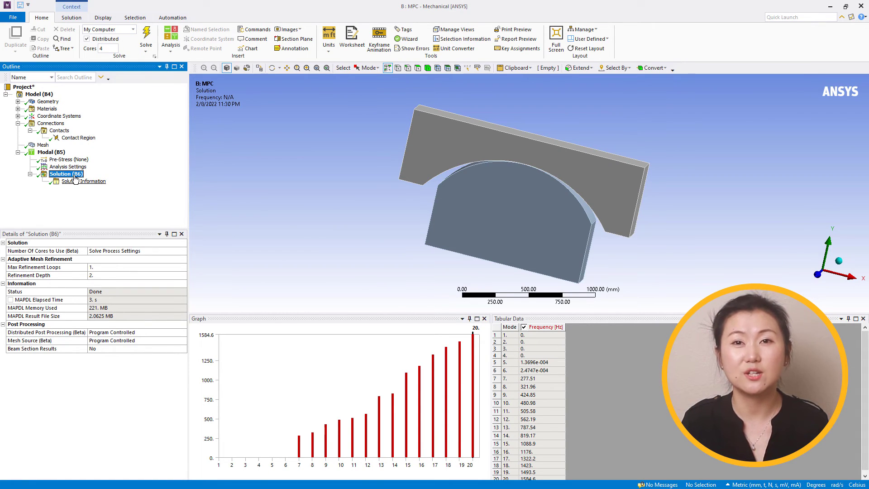
click(87, 181)
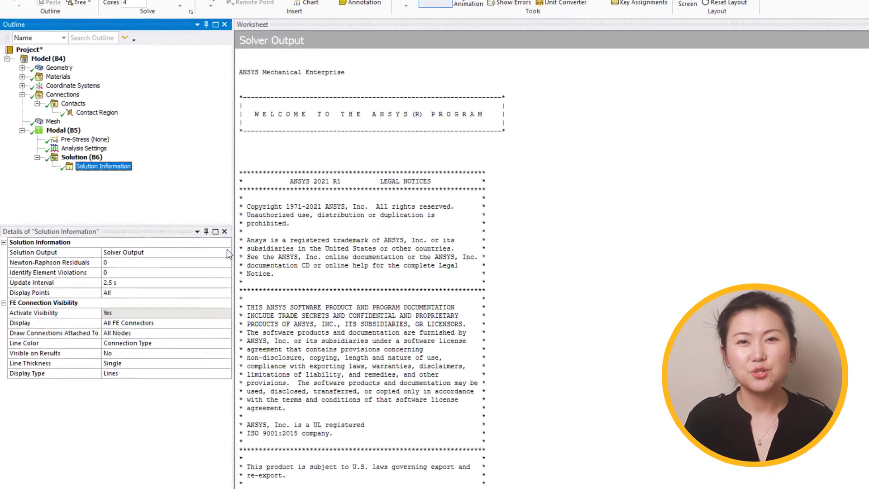
Show the MPC solution's Participation Factor Summary as the solution output
click(182, 251)
click(182, 251)
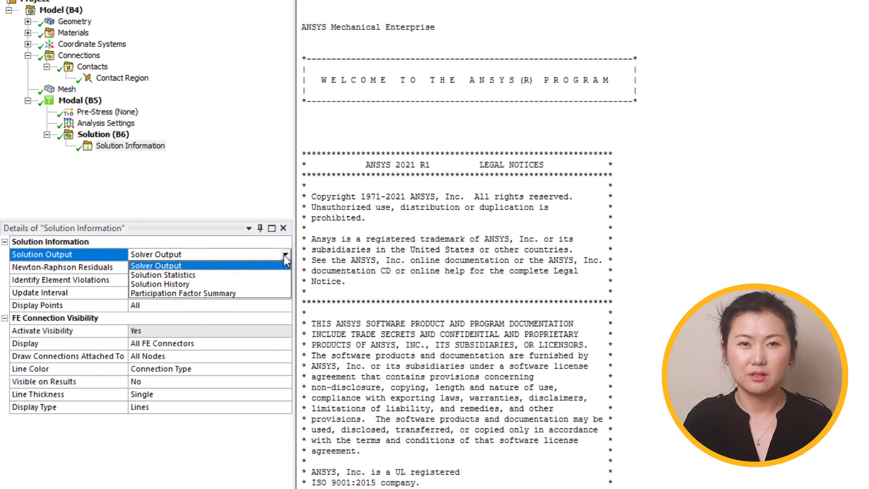
click(239, 293)
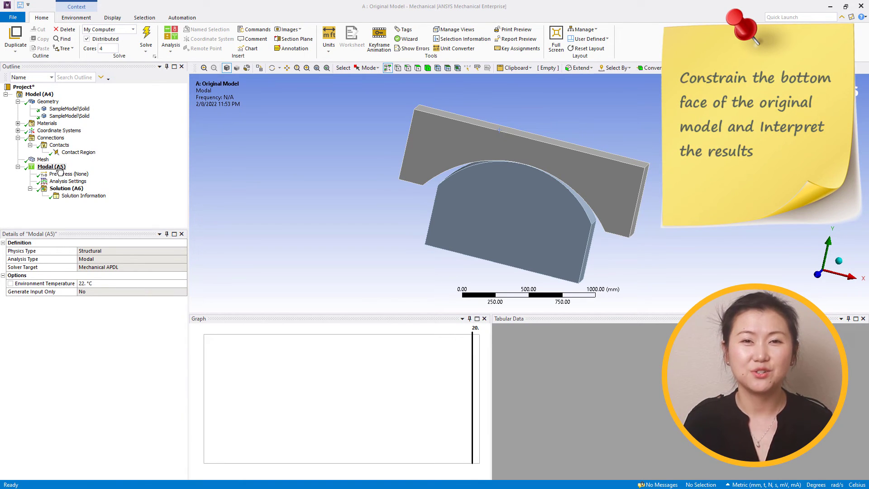
Fix the Original Model's plate long flat face and re-solve, giving mode 1 at 157.94 Hz
right_click(60, 168)
mouse_move(80, 173)
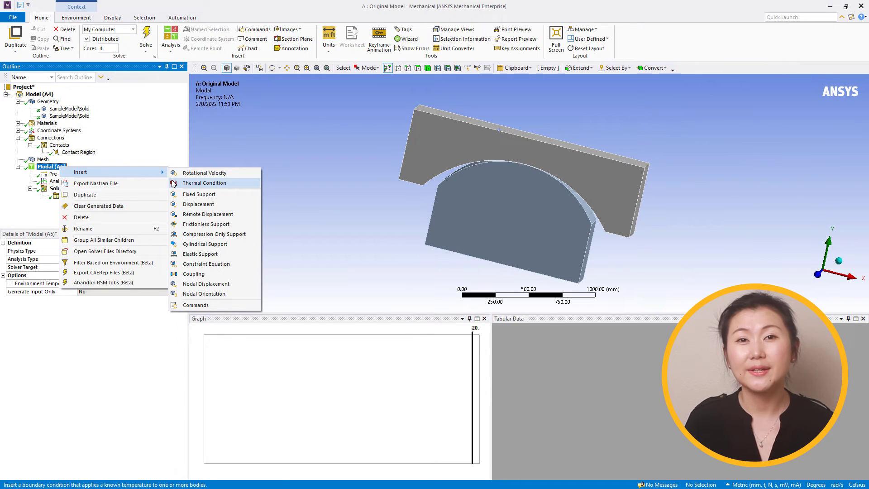
click(213, 197)
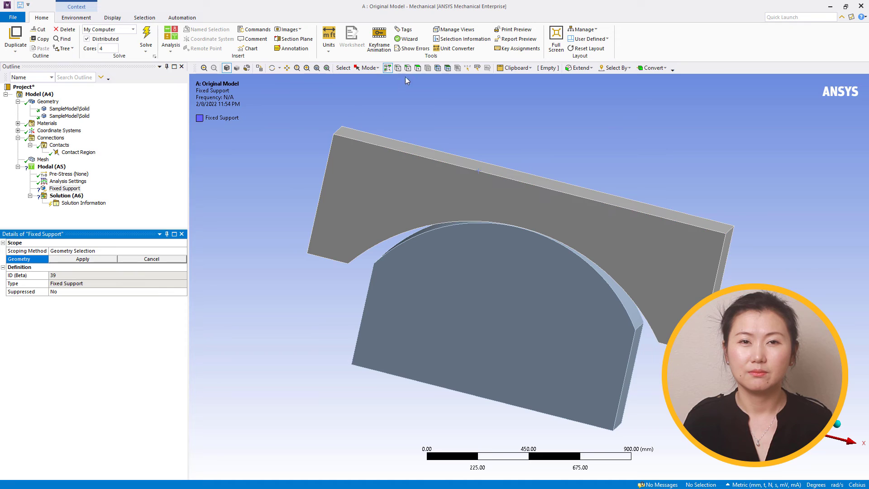
click(417, 68)
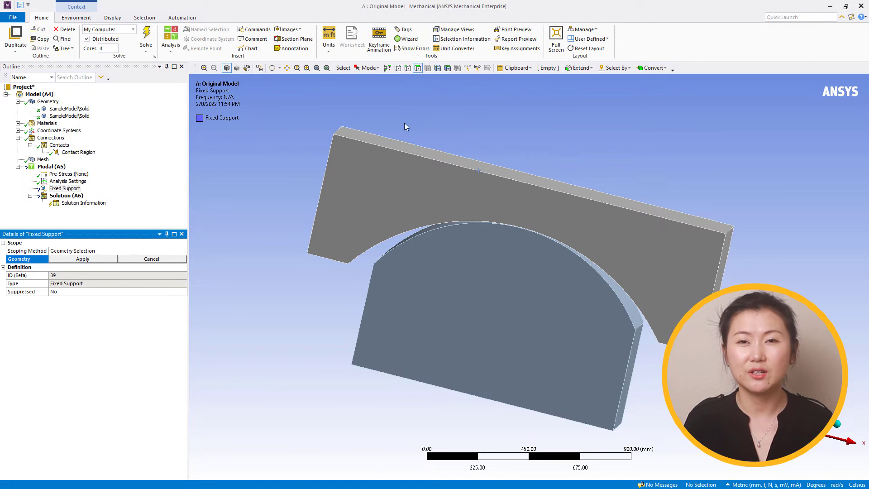
click(394, 147)
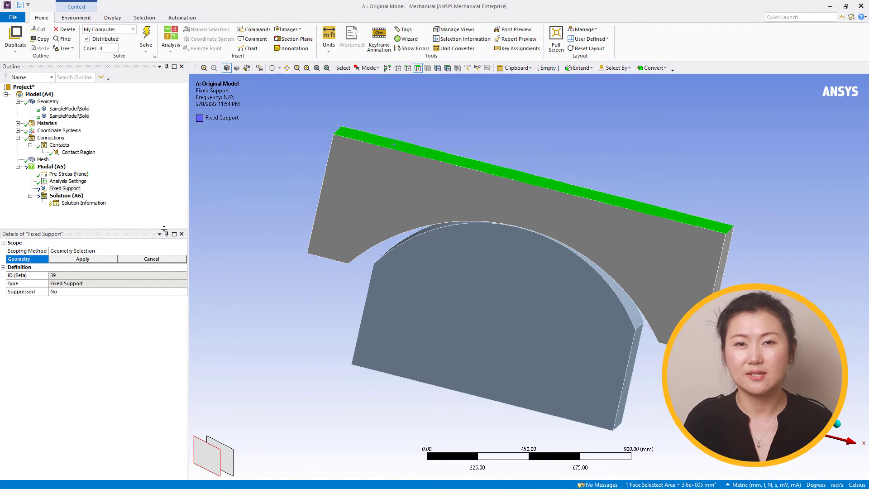
click(97, 259)
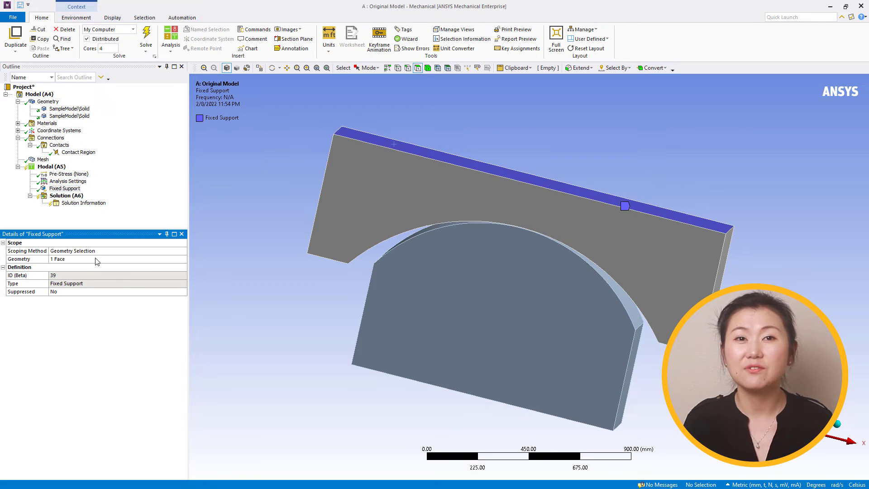
right_click(66, 197)
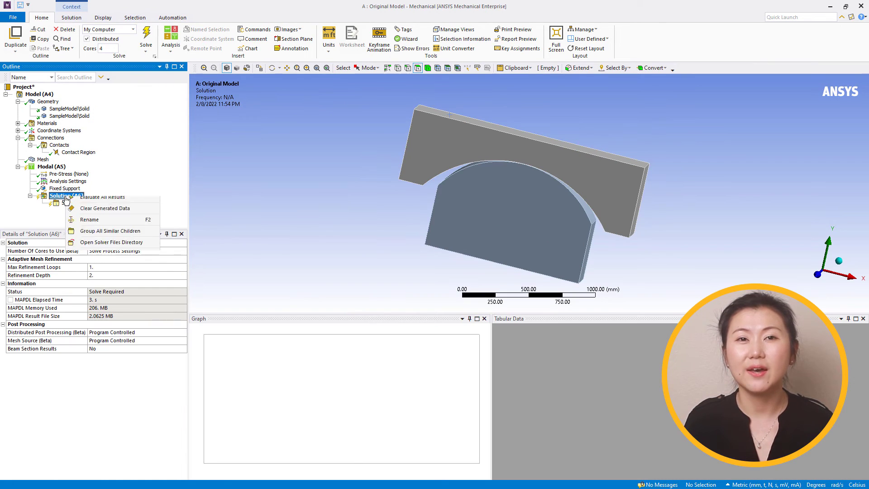
click(93, 216)
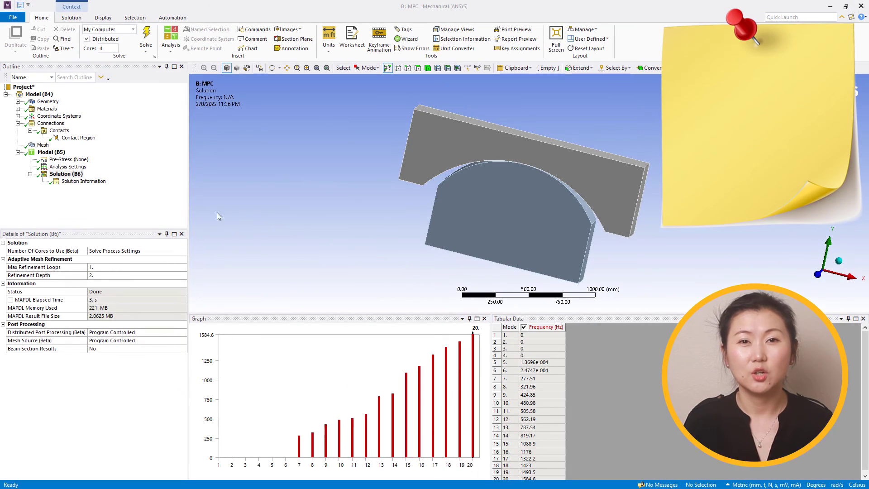
Add a Fixed Support on the MPC model's plate long flat face
right_click(51, 152)
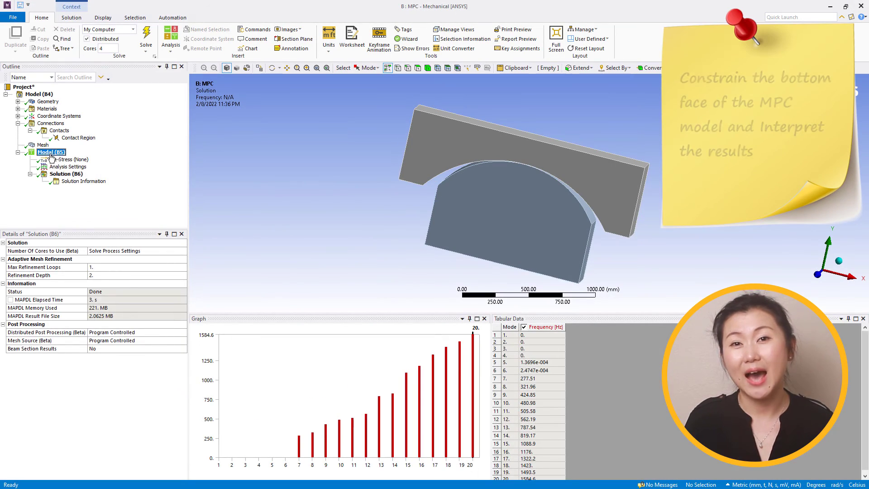
mouse_move(86, 161)
click(194, 183)
click(418, 68)
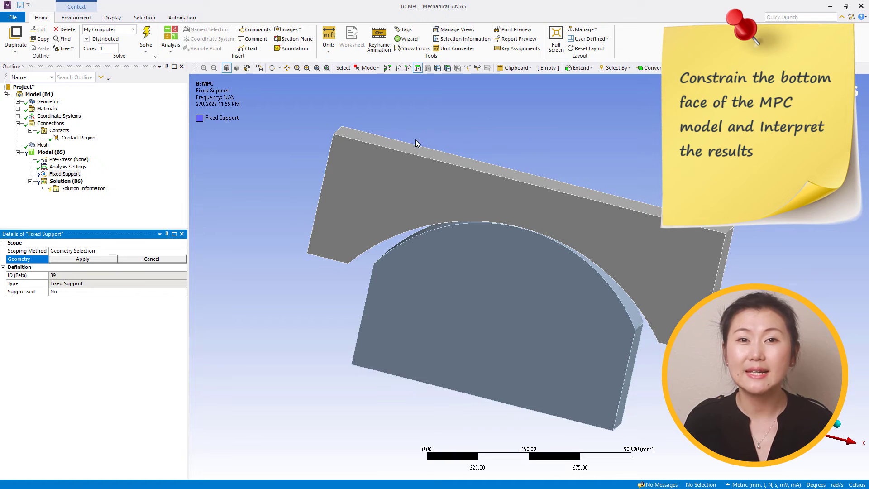
click(412, 148)
click(97, 261)
Re-solve the MPC model and show frequencies from 158.28 Hz to 2334.6 Hz
right_click(81, 182)
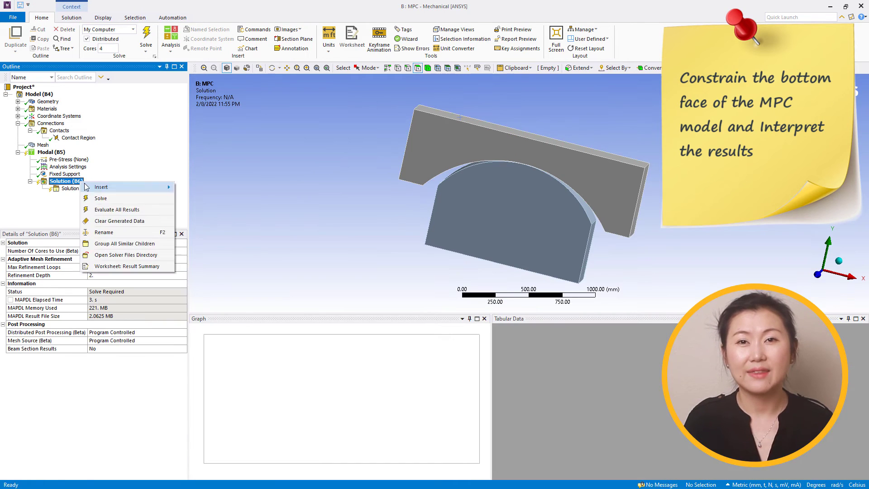
click(107, 200)
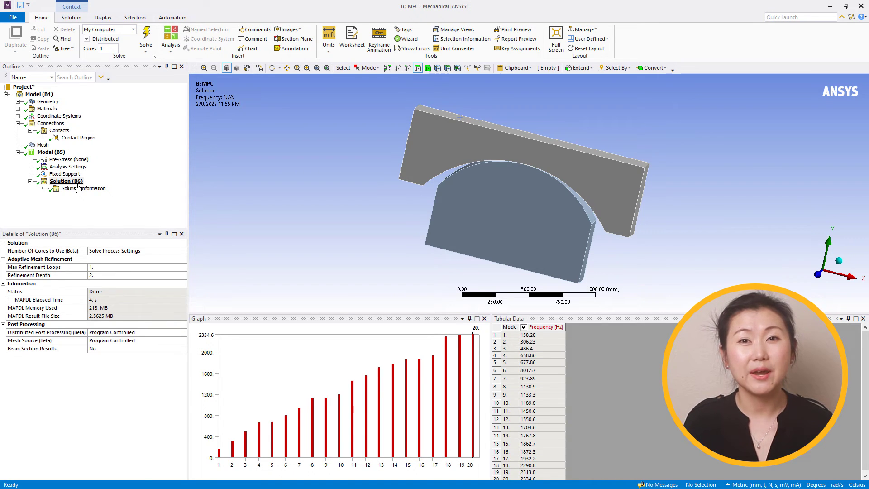
click(78, 182)
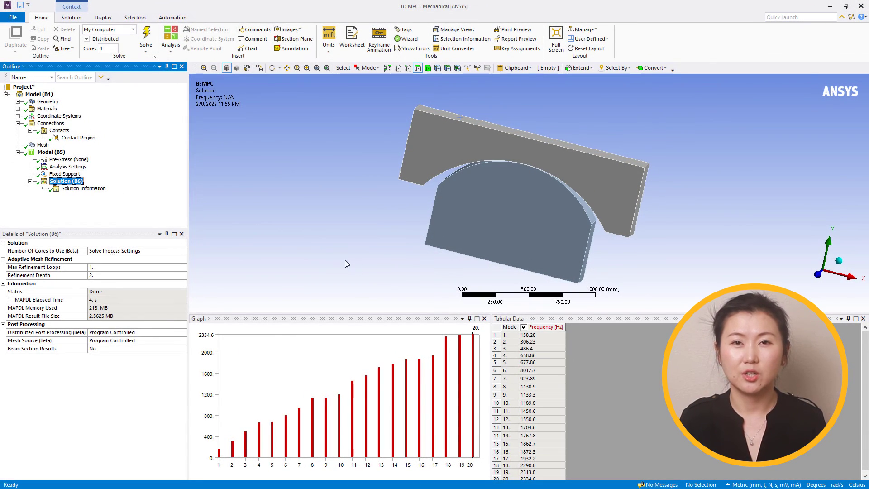
Create a Total Deformation mode shape result for mode 3 at 486.4 Hz
click(533, 349)
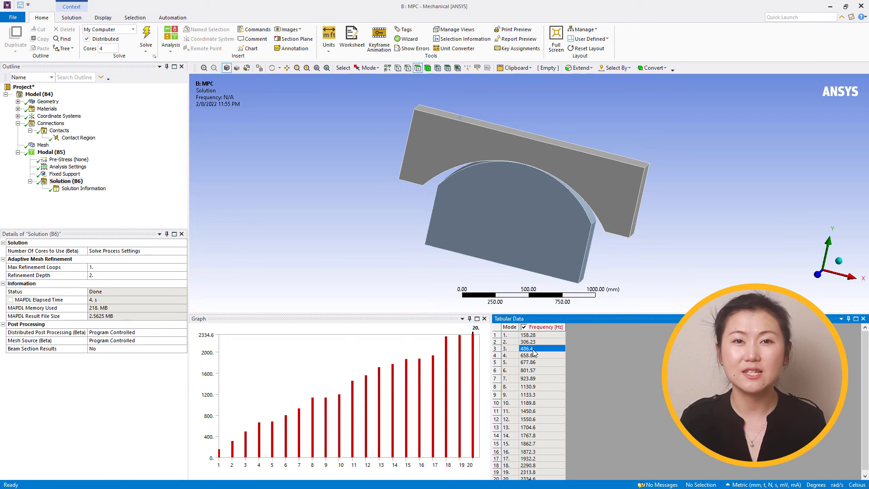
right_click(533, 350)
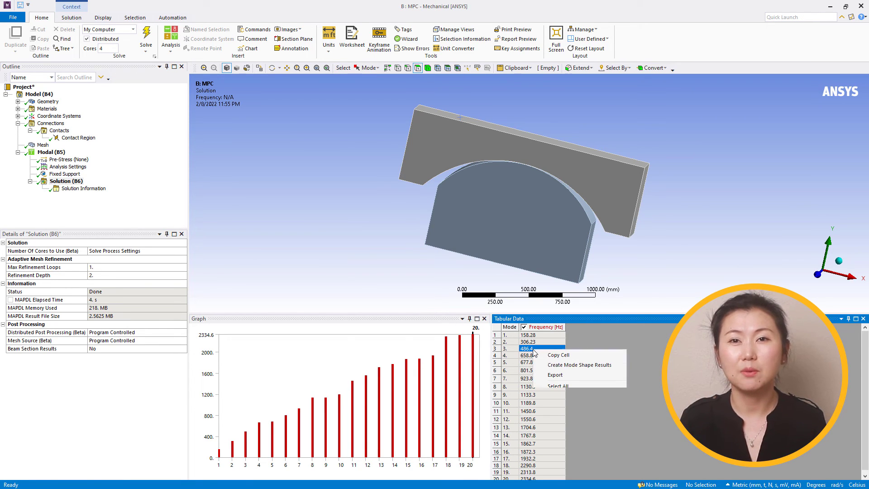
click(579, 363)
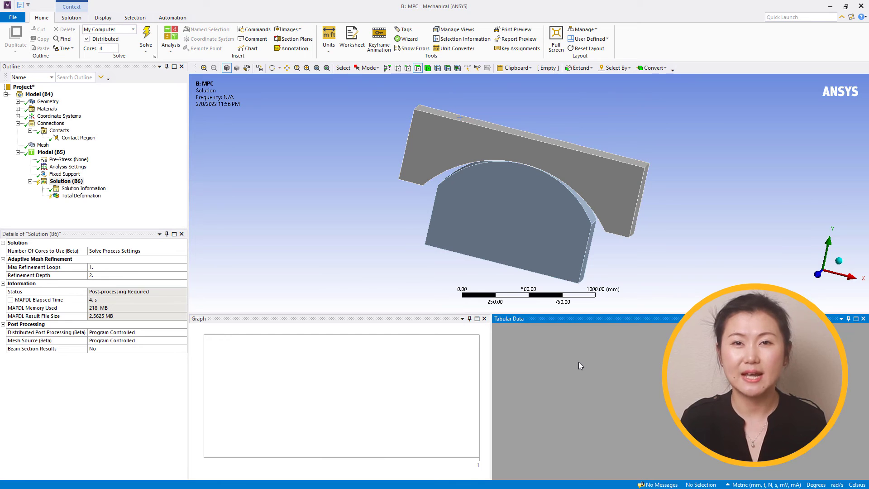
Evaluate the mode 3 Total Deformation (1.5127 mm maximum) and animate it
right_click(75, 198)
click(138, 215)
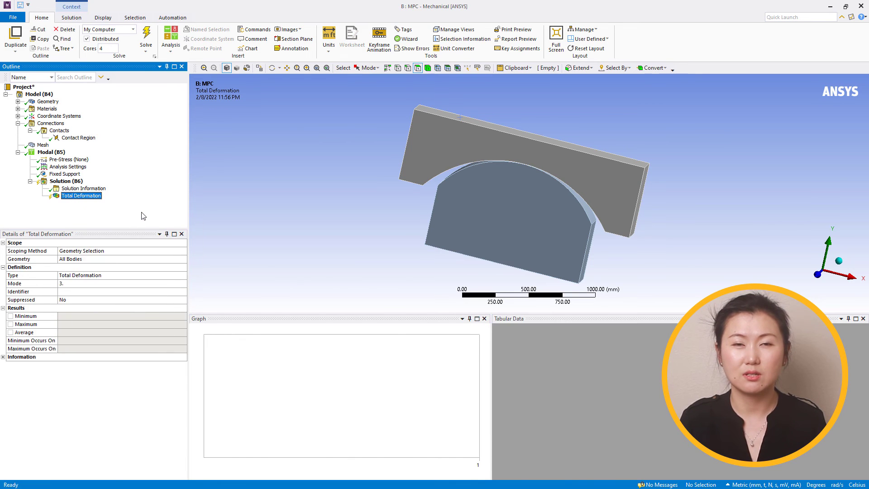
click(244, 330)
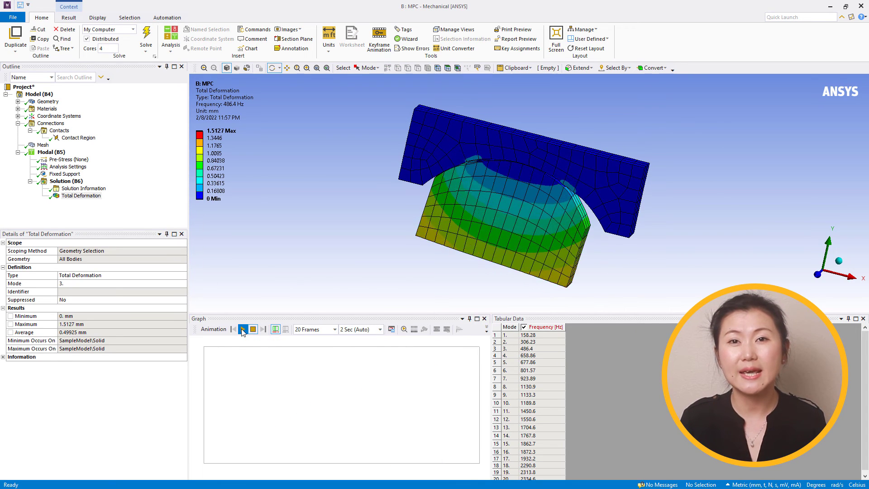